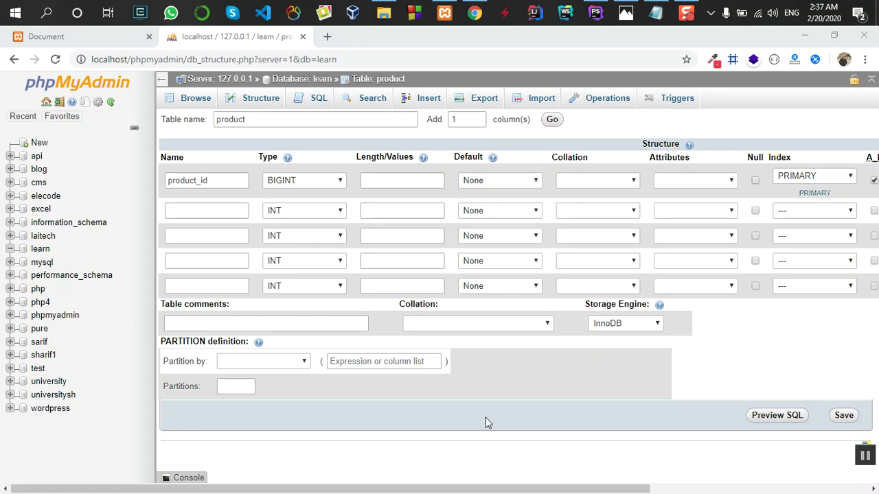
Step: Check the planned column list in the notes, then name the second column product_name
drag(491, 489, 816, 491)
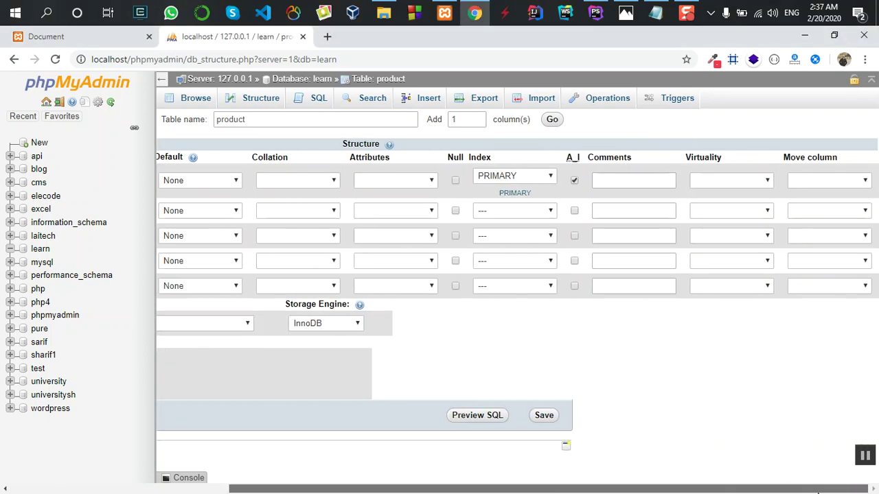
drag(810, 492, 590, 492)
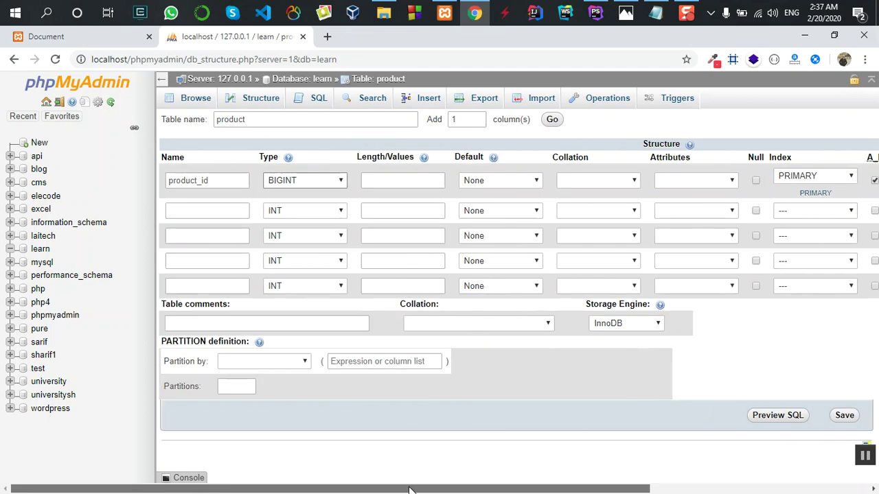
click(217, 211)
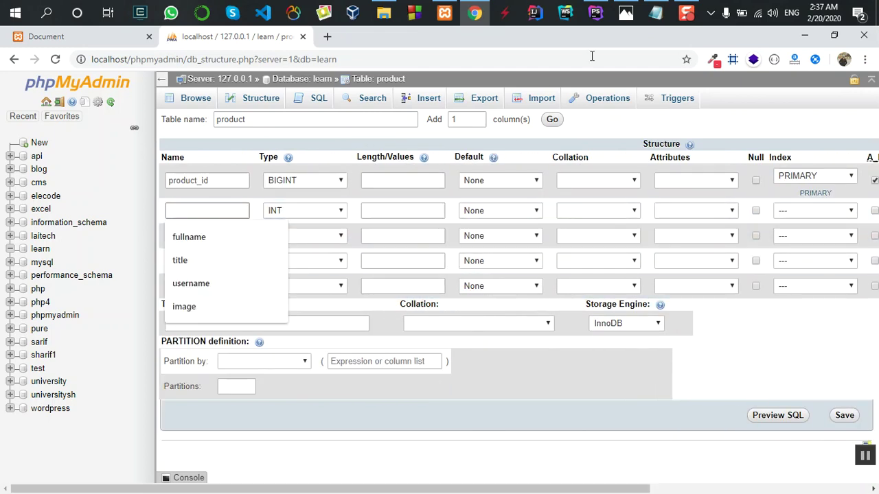
click(656, 14)
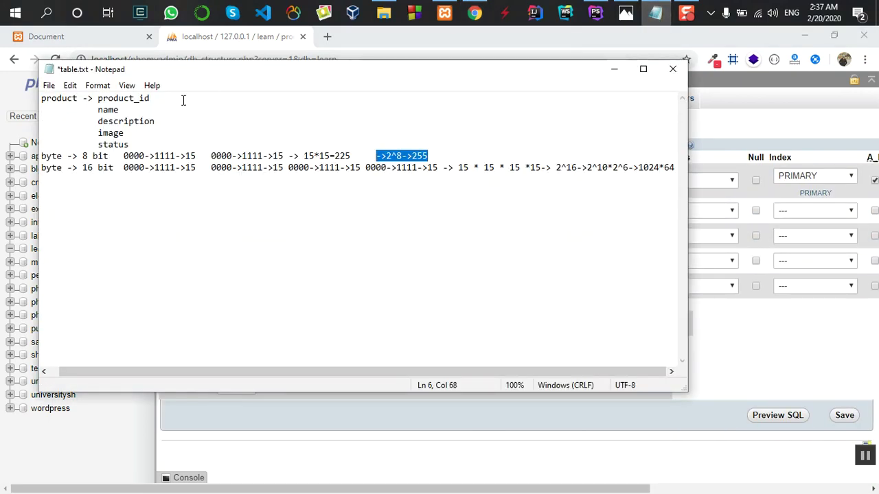
click(372, 421)
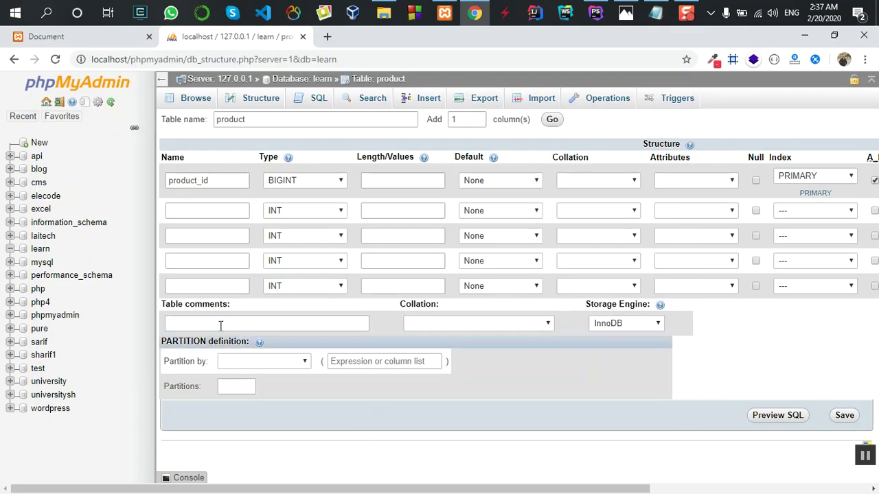
click(186, 212)
text(product_name)
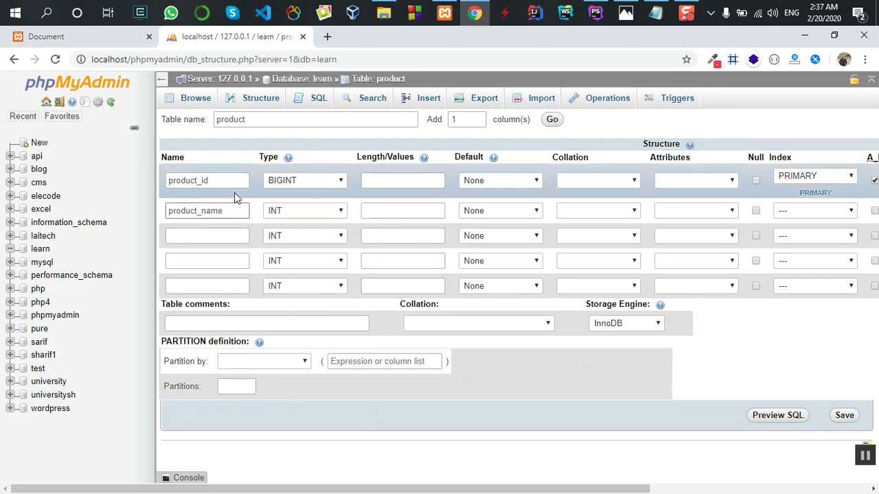
Step: Change the product_name column's data type from INT to VARCHAR
click(318, 213)
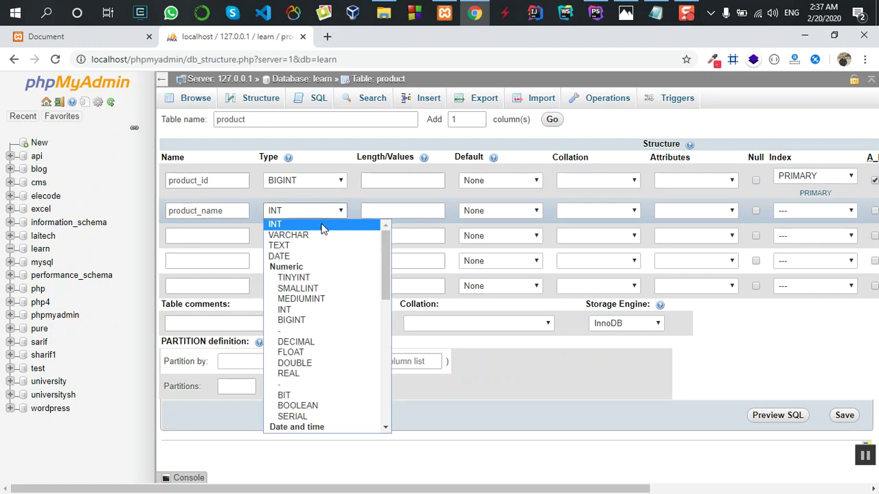
click(319, 234)
click(318, 209)
scroll(317, 302, down, 1)
scroll(319, 308, down, 5)
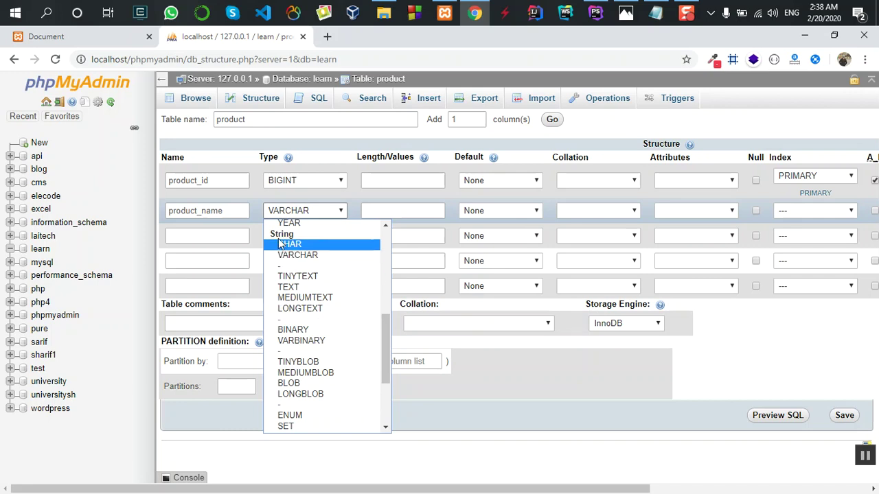
mouse_move(298, 256)
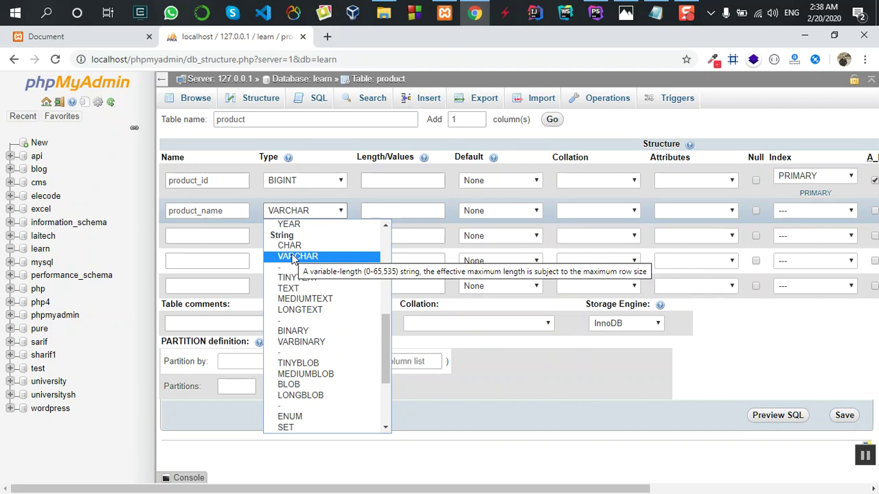
click(294, 257)
click(379, 211)
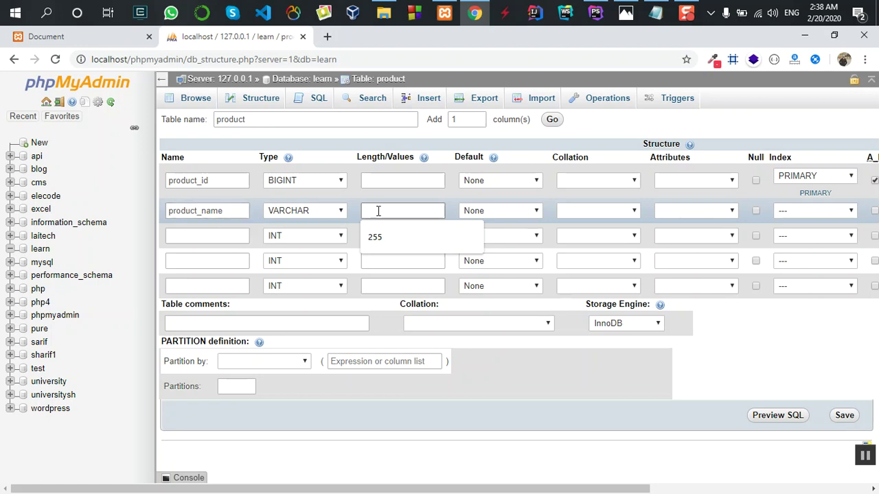
Step: Set product_name's length to 100 and leave its default at None
text(100)
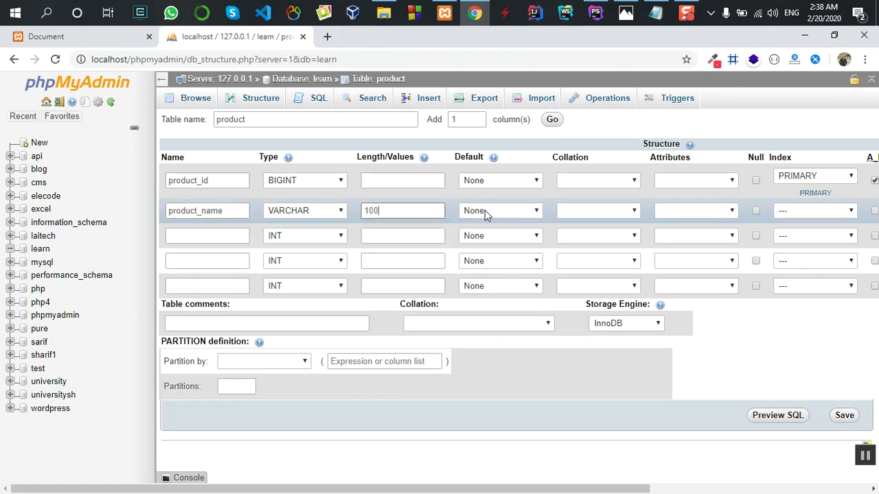
click(482, 211)
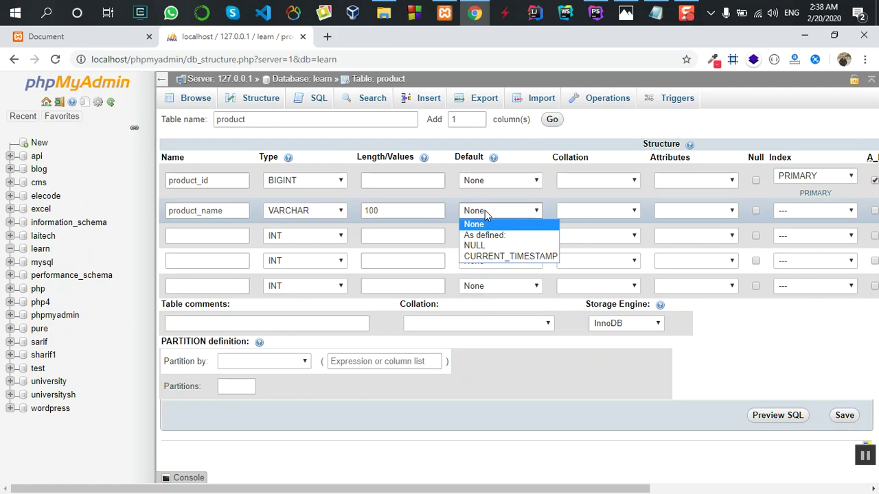
click(545, 199)
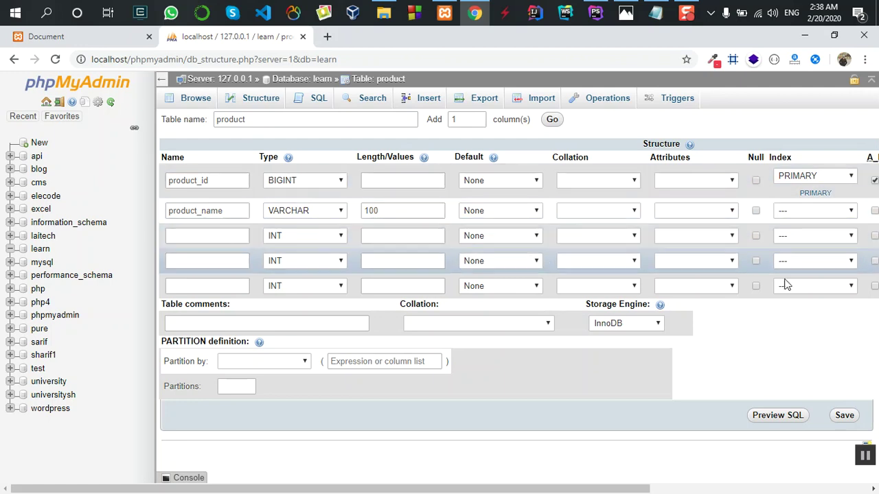
drag(628, 488, 675, 489)
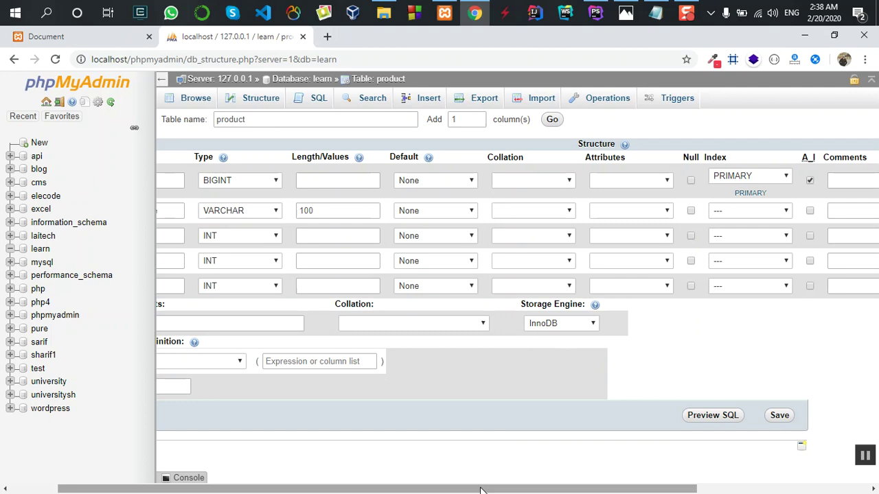
drag(481, 489, 432, 489)
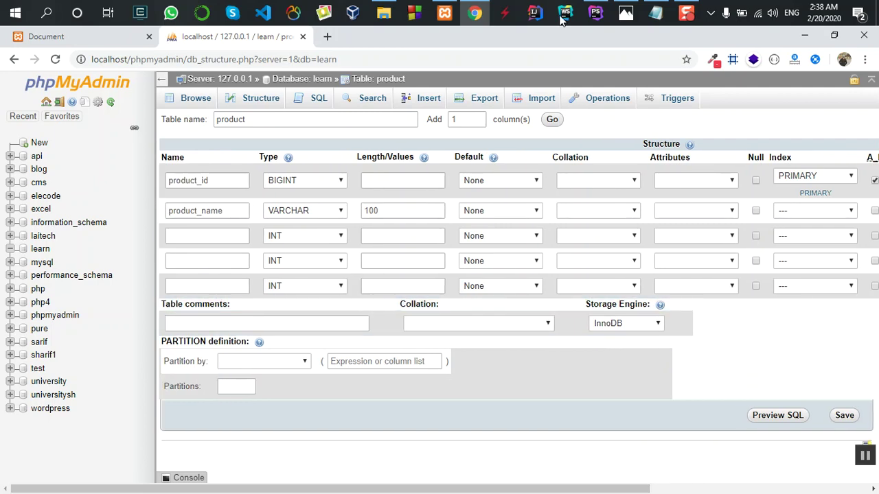
click(655, 13)
Step: Name the third column description and set its type to TEXT
click(657, 13)
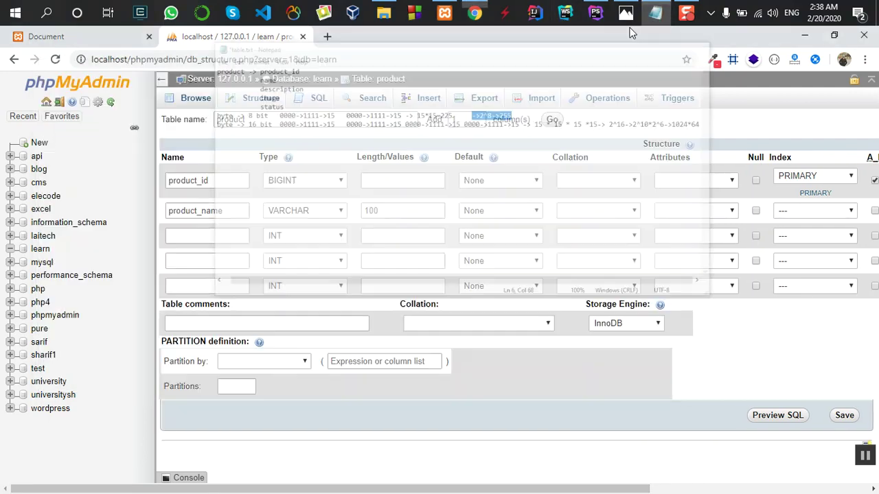
click(205, 236)
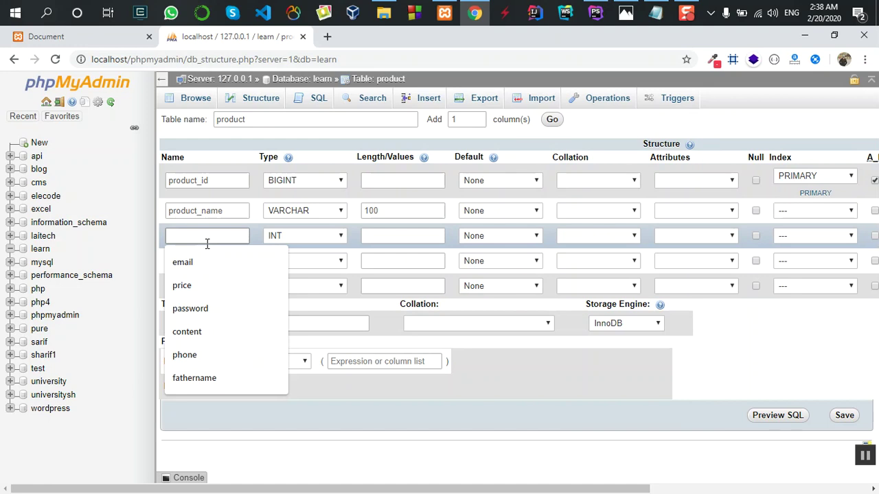
text(description)
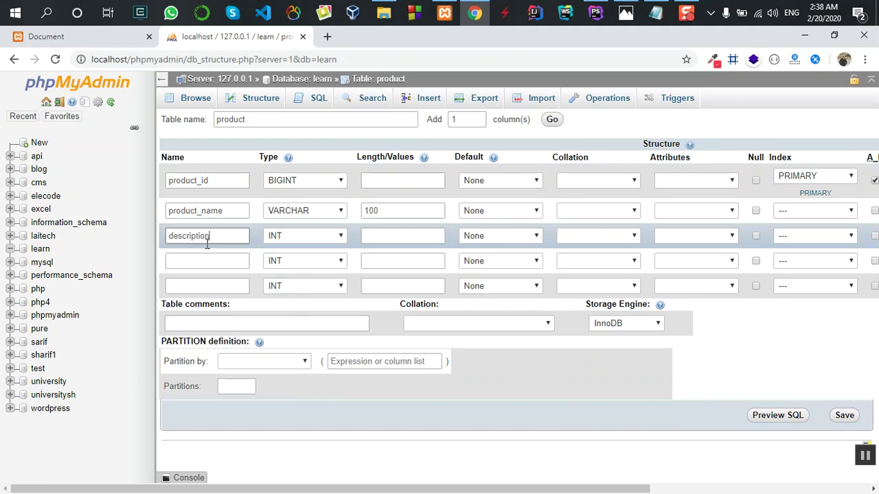
click(293, 237)
click(291, 272)
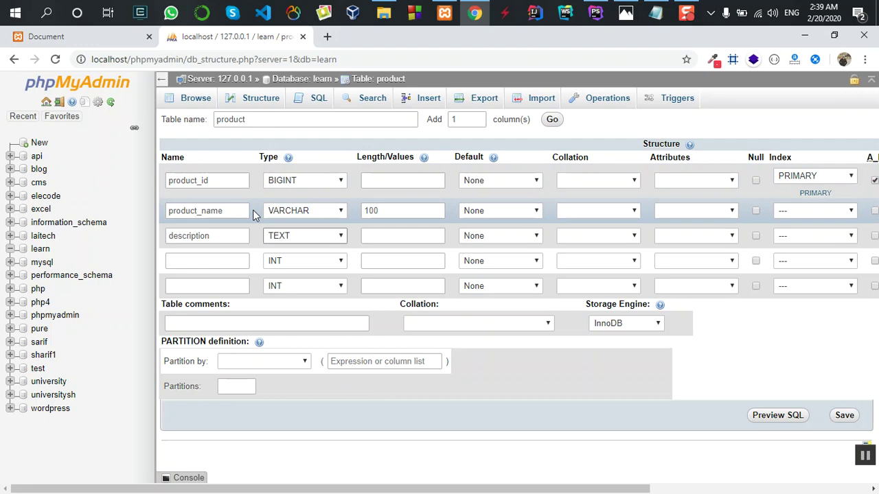
Step: Confirm TEXT as description's type and recheck the planned column list in the notes
click(306, 241)
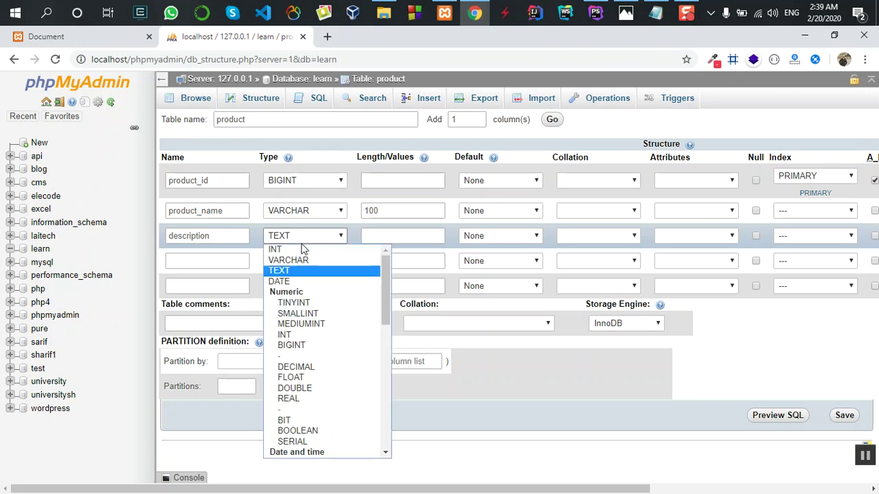
click(285, 269)
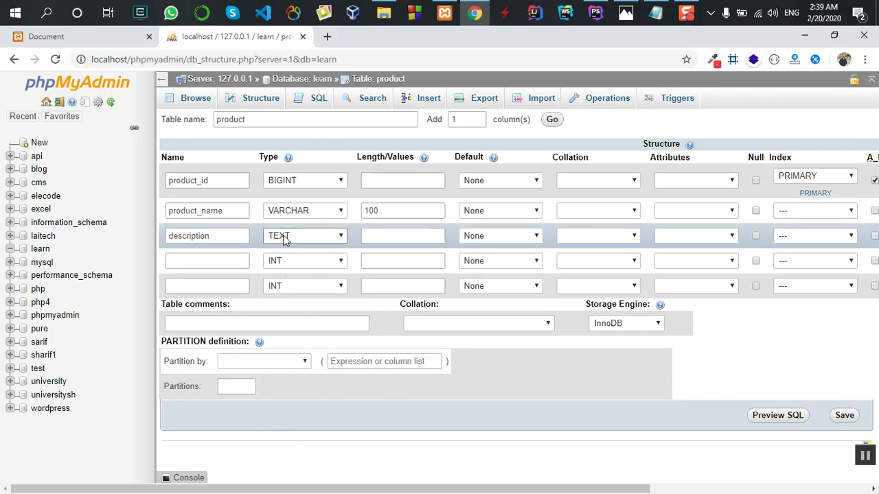
click(656, 14)
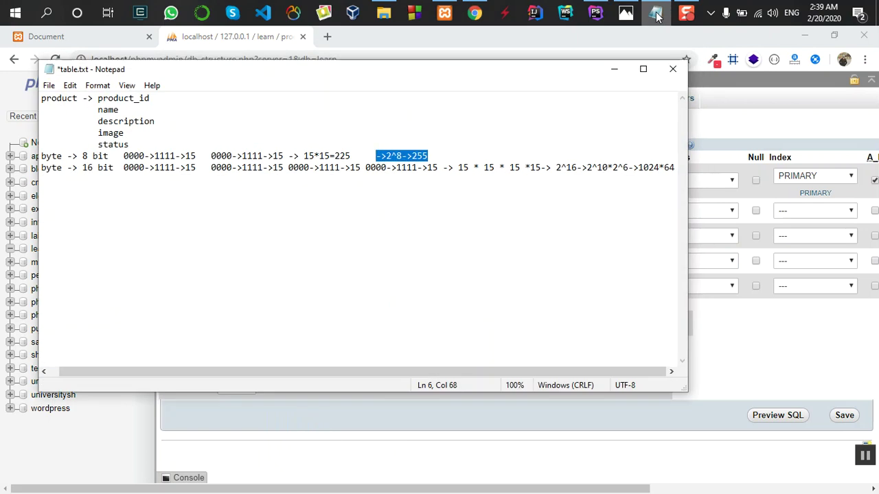
click(655, 13)
Step: Name the fourth column 'image' in lowercase and minimize the browser
click(195, 267)
click(196, 266)
text(IMAGE)
key(BackSpace)
key(BackSpace)
key(BackSpace)
key(BackSpace)
text(image)
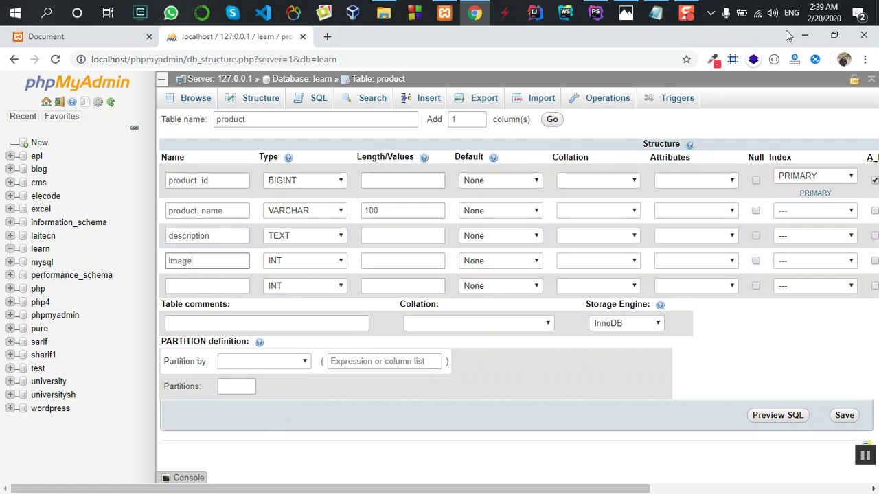
click(805, 35)
Step: Open the image_website folder full-screen and select laravel.png's name for renaming
double_click(24, 431)
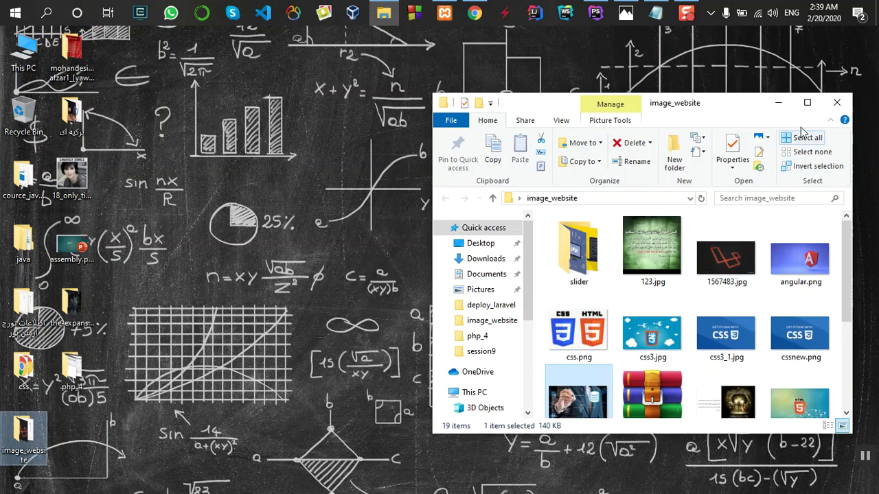
click(806, 103)
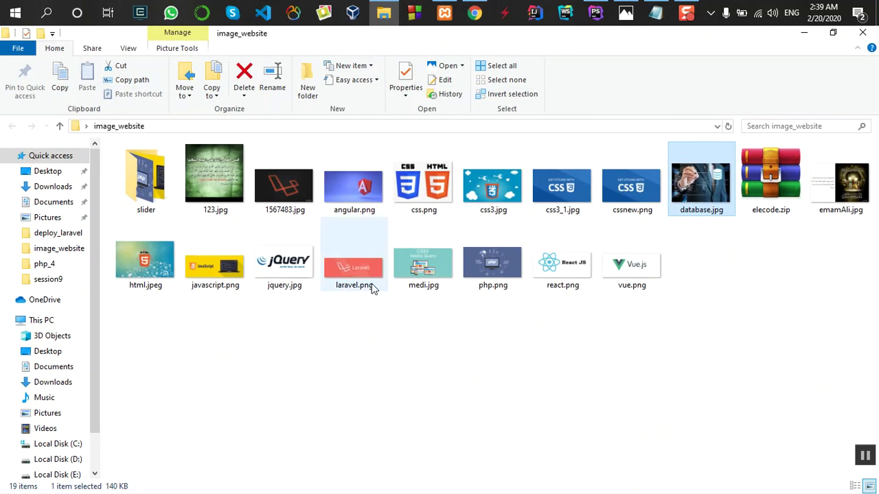
click(371, 290)
click(362, 287)
click(376, 284)
drag(376, 285, 328, 287)
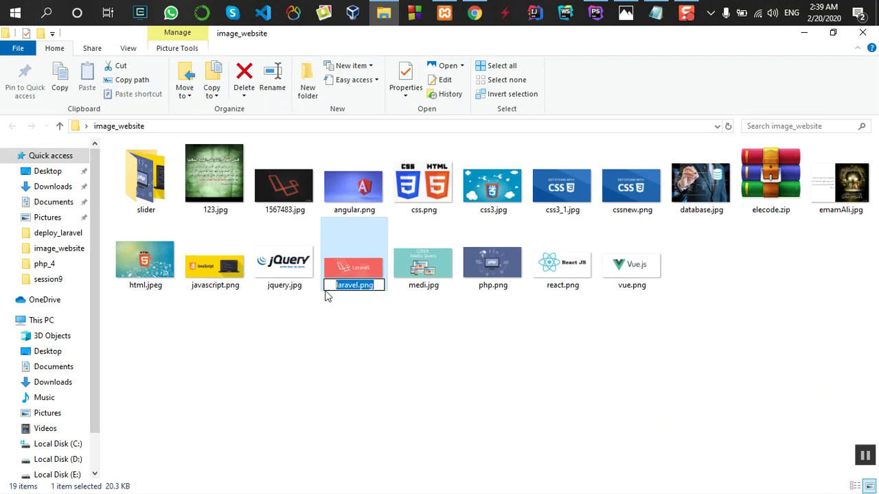
Step: Cancel renaming jquery.jpg, return to phpMyAdmin, and open the database.jpg diagram in Photos
click(330, 339)
click(289, 295)
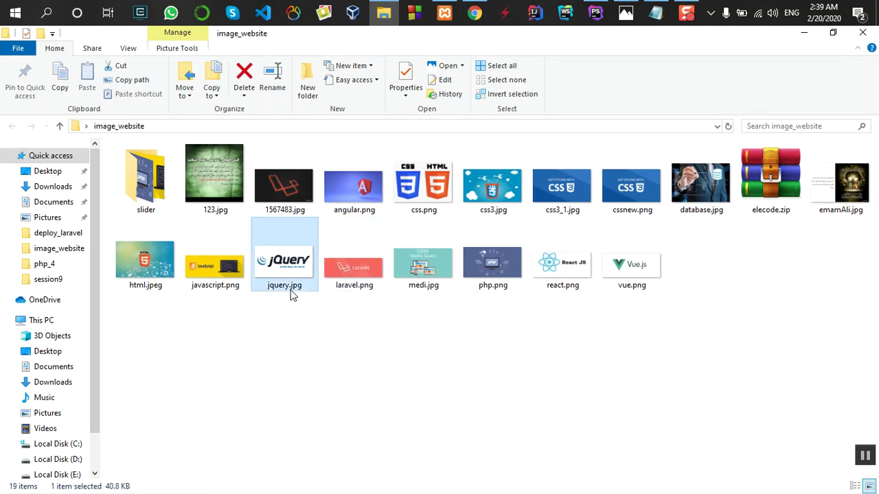
click(288, 288)
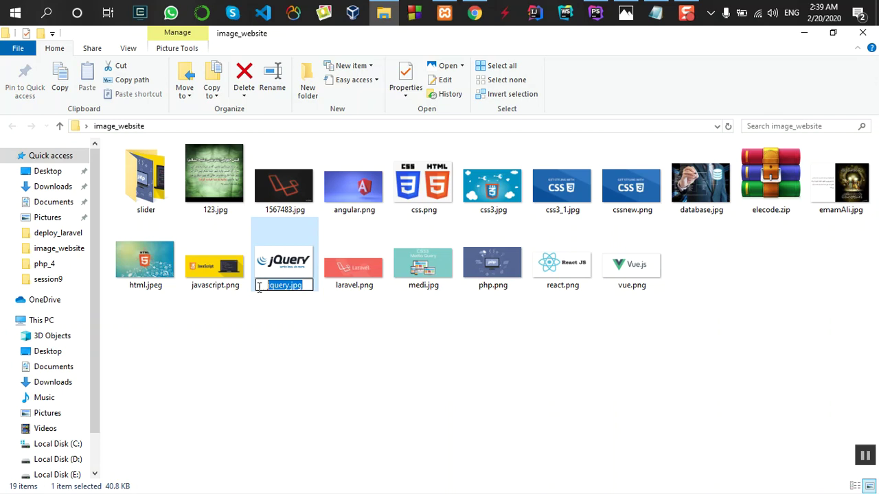
click(276, 341)
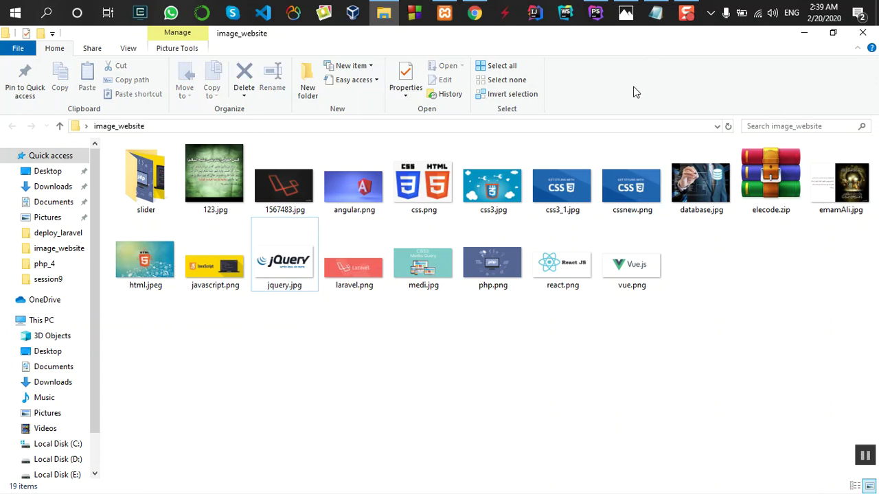
click(475, 19)
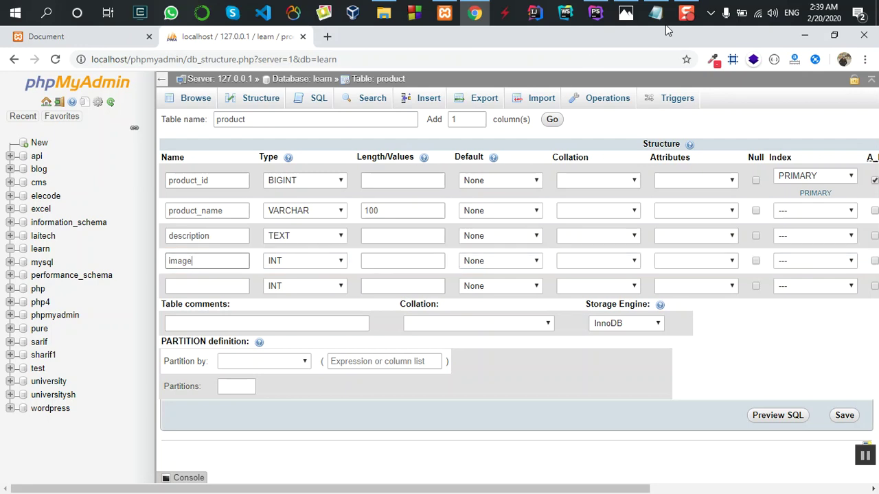
click(625, 13)
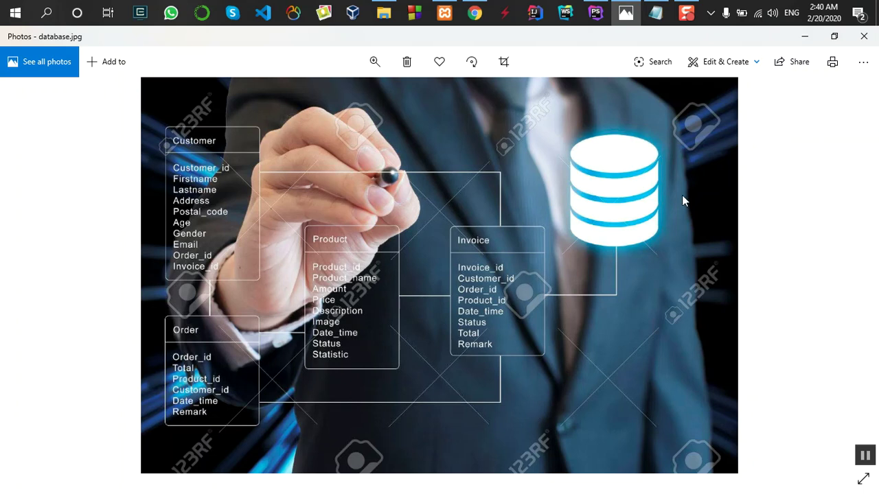
Step: Review the diagram's Product table columns, then minimize Photos
click(806, 37)
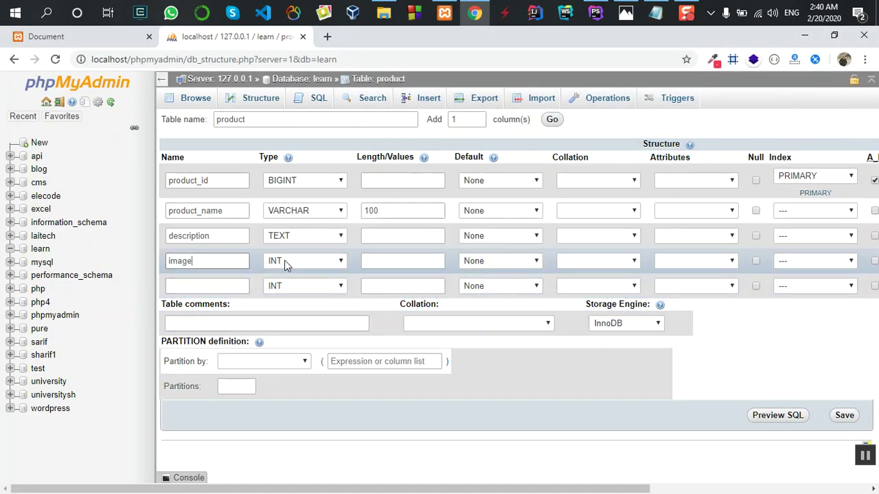
Step: Make the image column VARCHAR with length 100
click(286, 265)
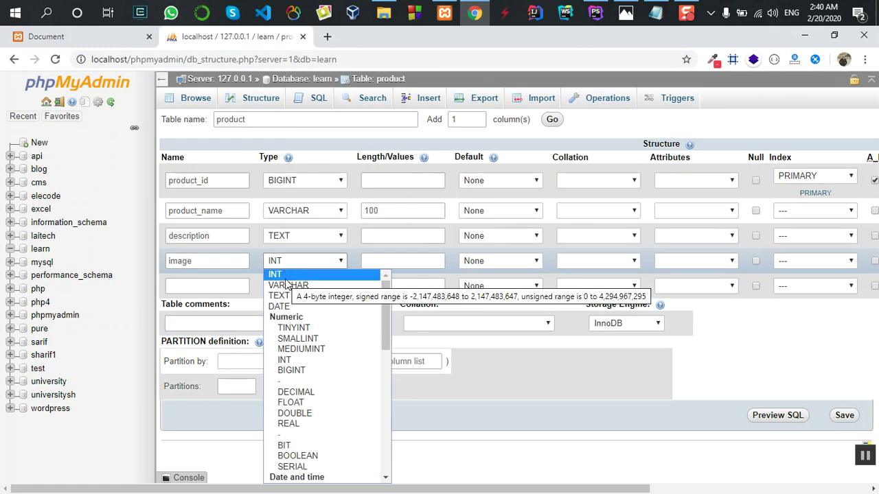
click(309, 284)
click(392, 262)
text(100)
Step: Name the fifth column status and make it BOOLEAN with a blank length
click(193, 287)
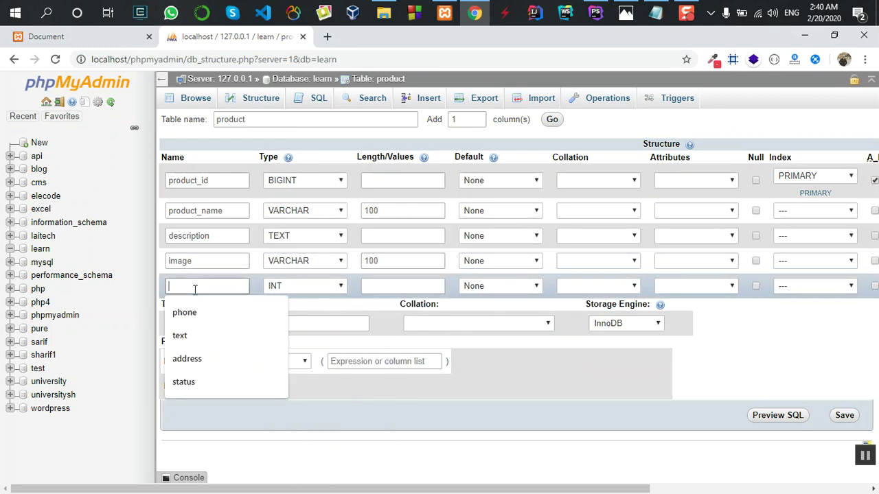
click(656, 15)
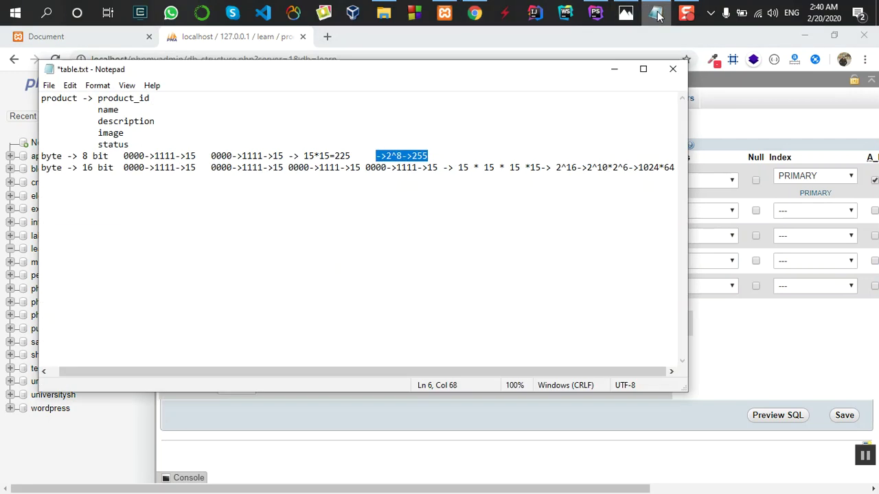
click(656, 15)
text(status)
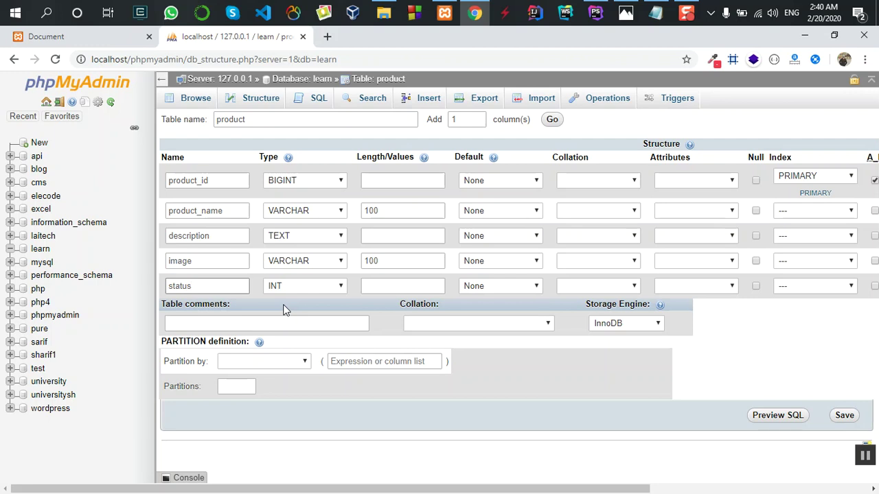
click(320, 284)
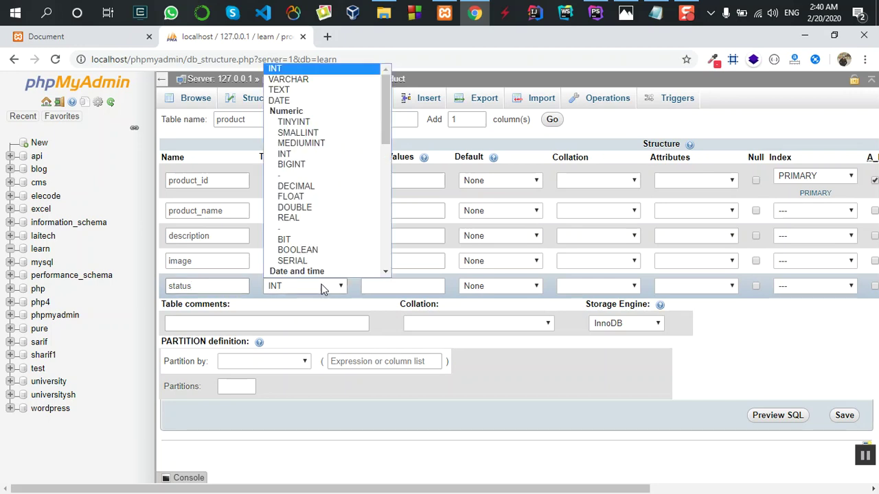
click(303, 251)
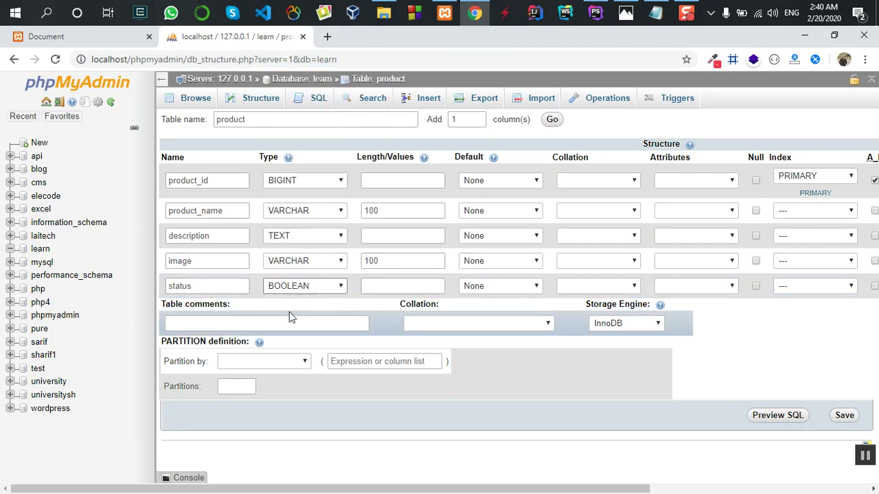
click(397, 287)
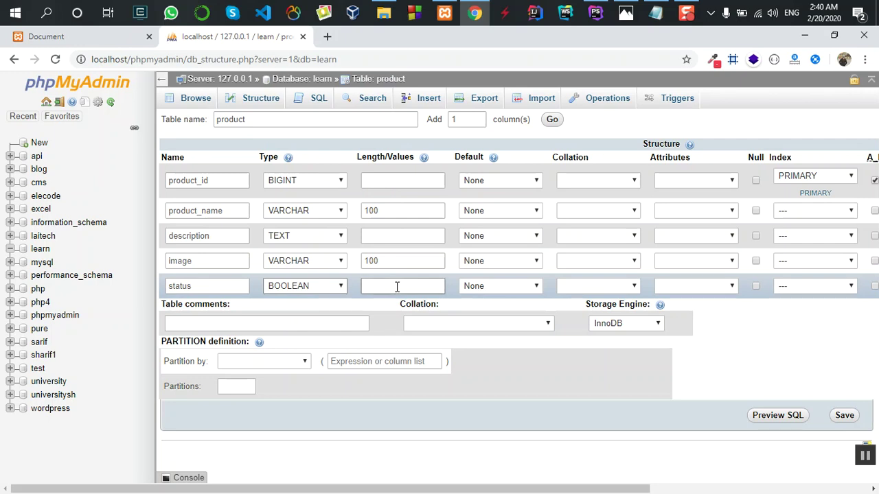
click(397, 287)
click(328, 304)
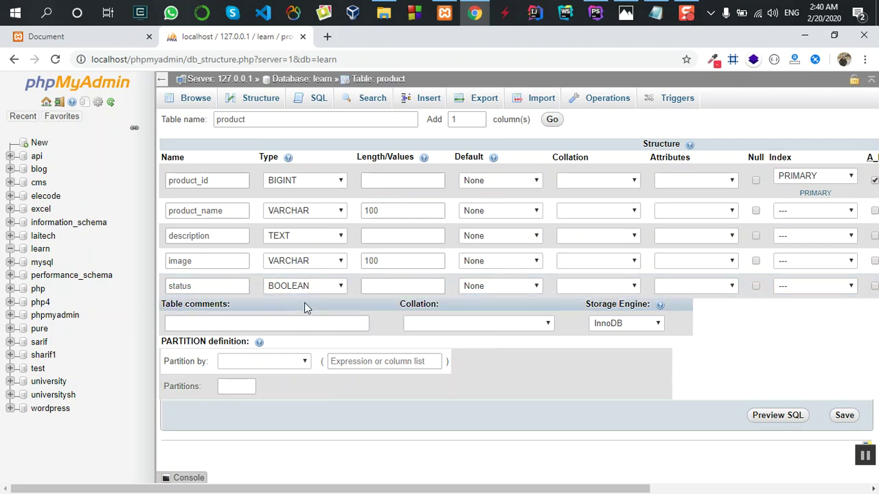
Step: Give status a user-defined default of 0 and save the product table
click(514, 289)
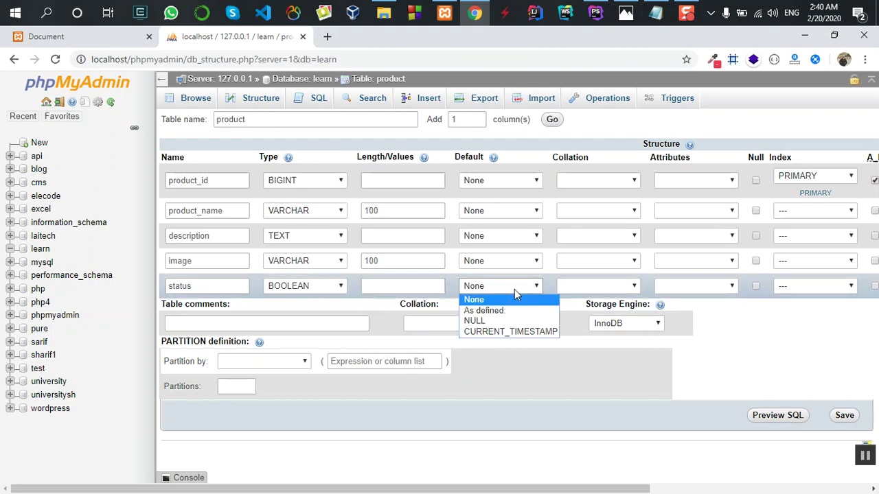
click(499, 311)
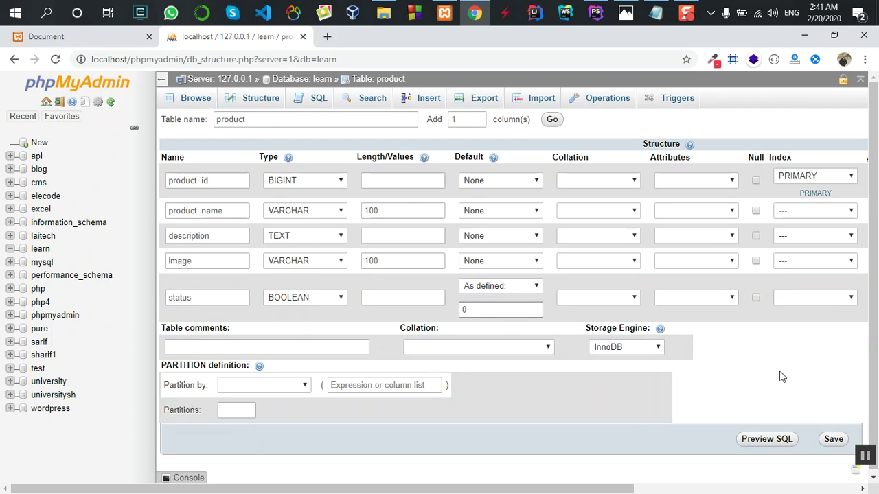
scroll(783, 375, down, 1)
click(833, 436)
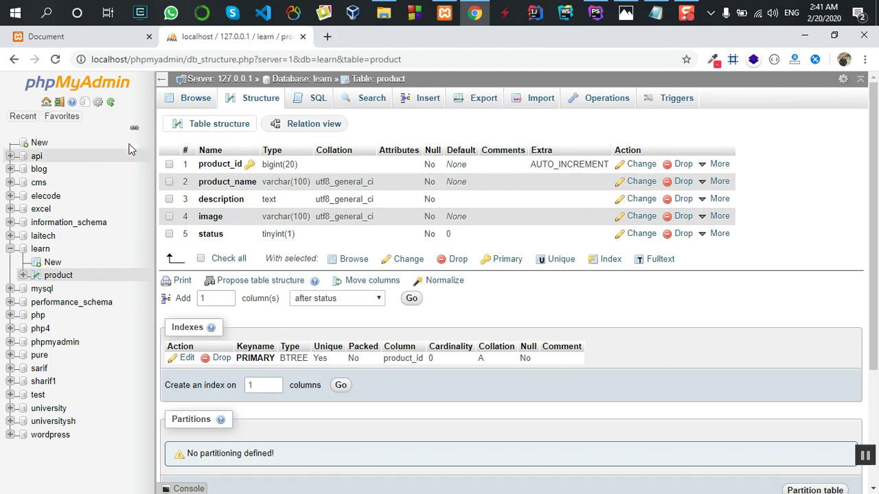
Step: Open the learn database and browse the product table's rows
click(40, 250)
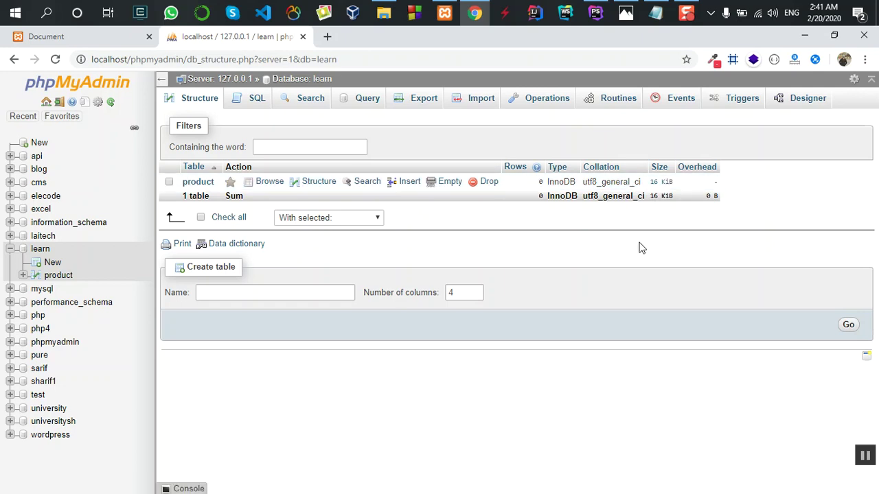
click(198, 182)
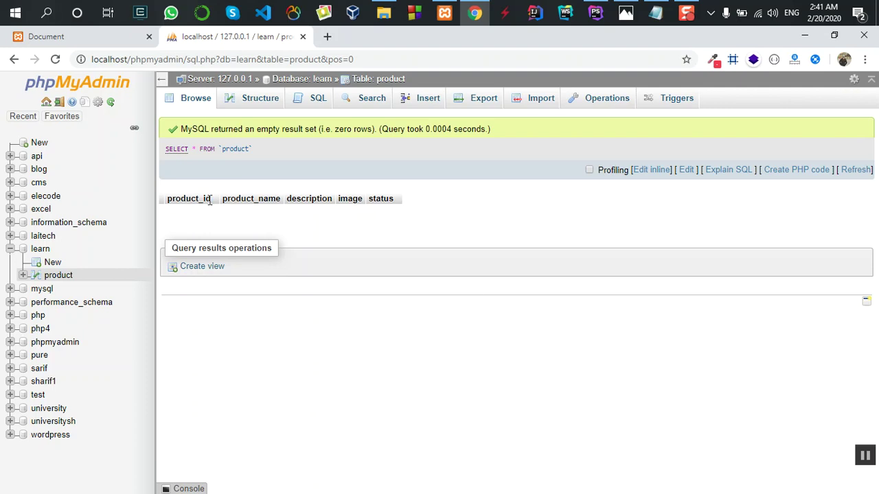
Step: Inspect the empty product table's five column headings, then return to its structure listing
double_click(248, 198)
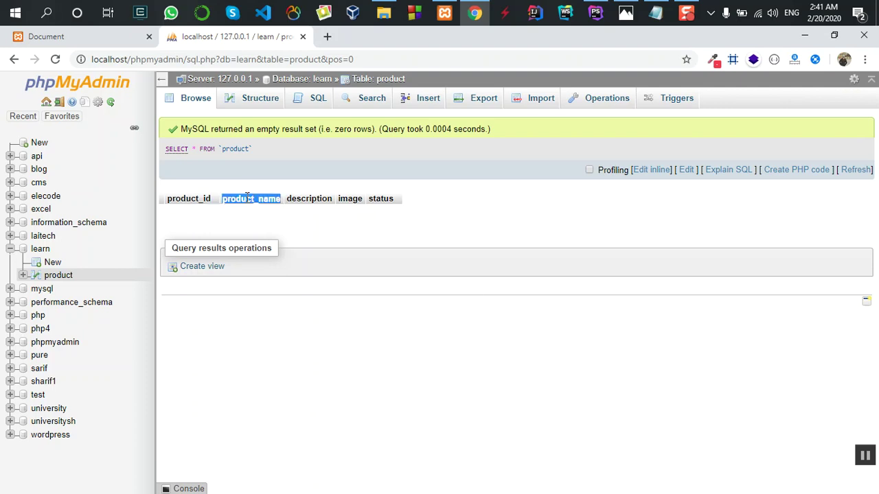
double_click(183, 199)
double_click(248, 198)
double_click(324, 198)
double_click(350, 198)
double_click(381, 199)
click(365, 246)
click(224, 97)
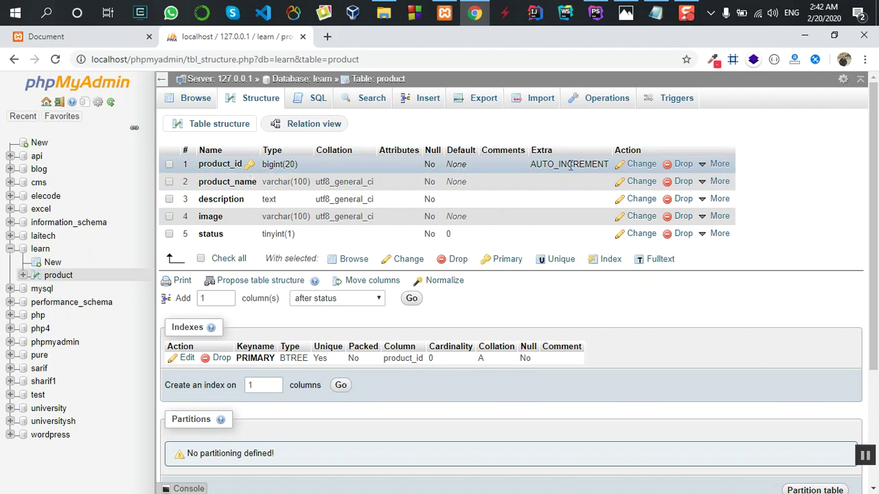
Step: Toggle auto-increment in the product_id edit form, leave without saving, and show its More actions
click(641, 164)
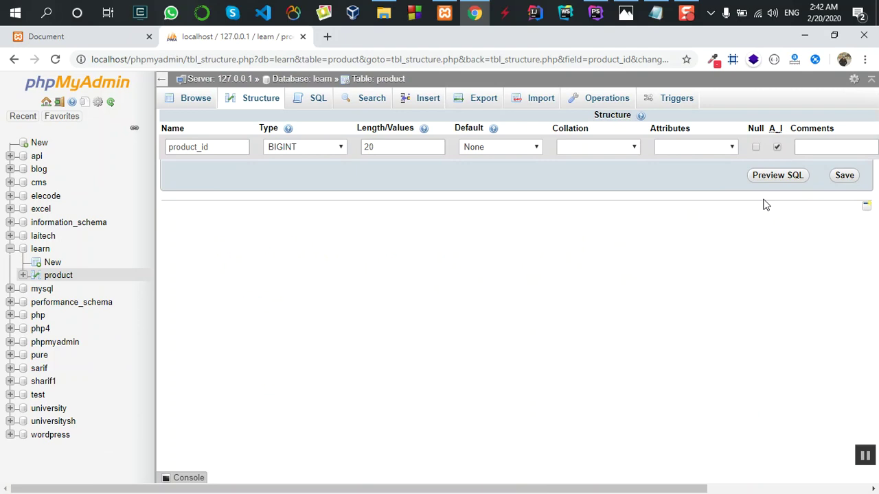
click(14, 59)
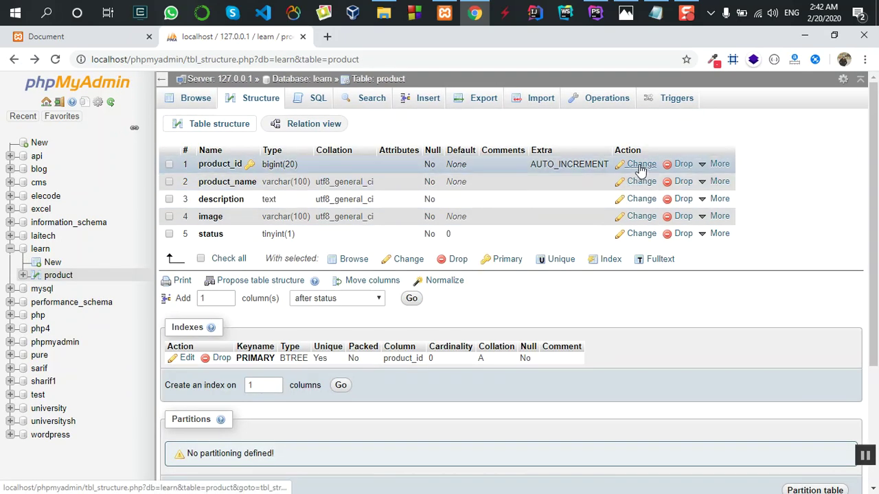
click(641, 164)
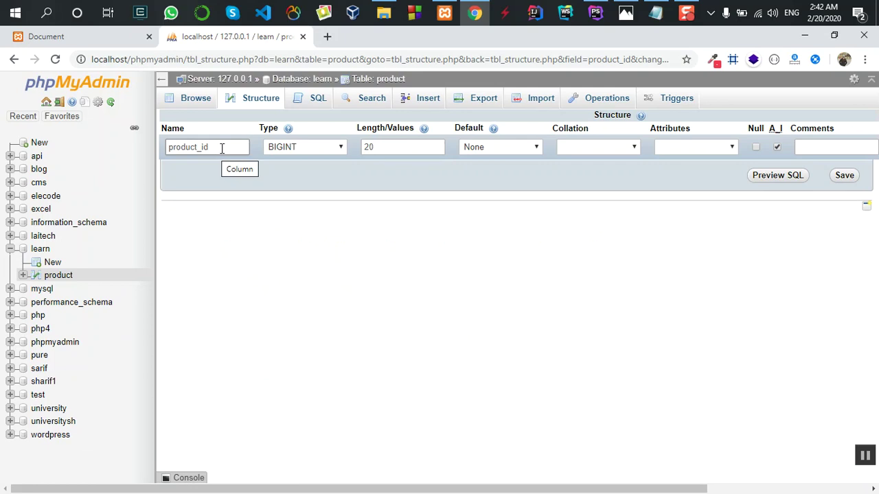
click(388, 147)
click(777, 147)
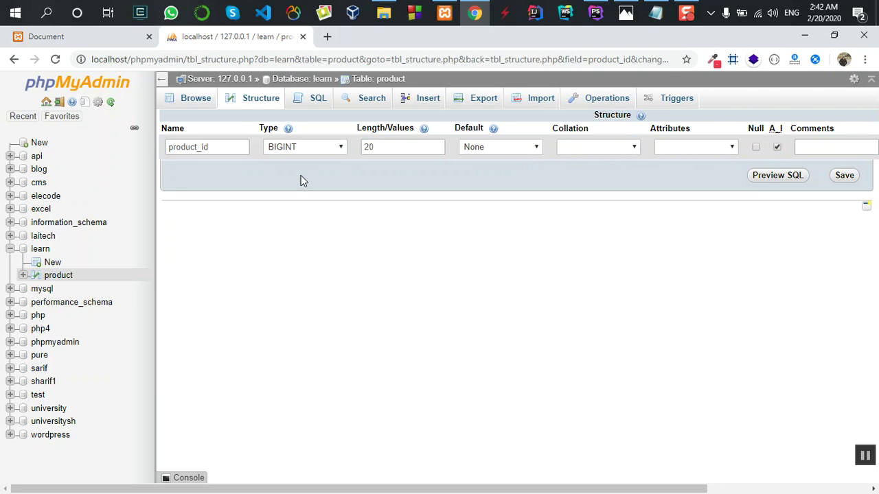
click(14, 59)
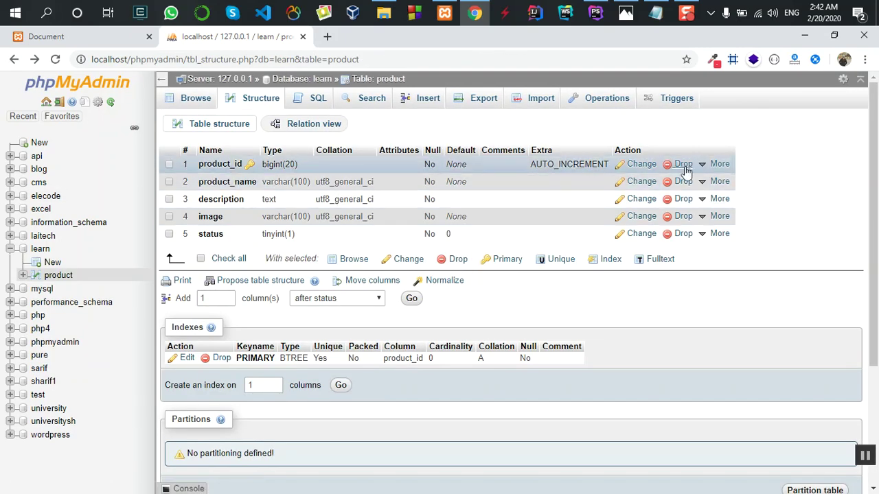
click(702, 166)
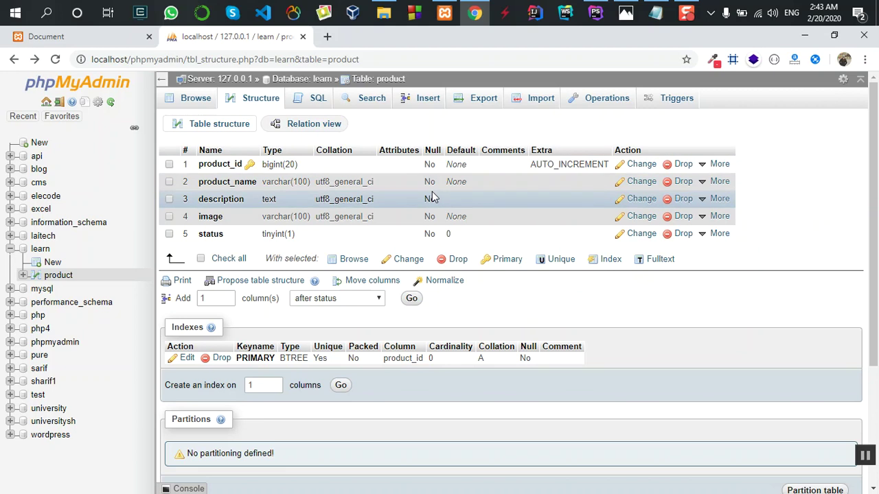
Step: Change the product_name length from 100 to 101 and save
click(644, 187)
click(388, 148)
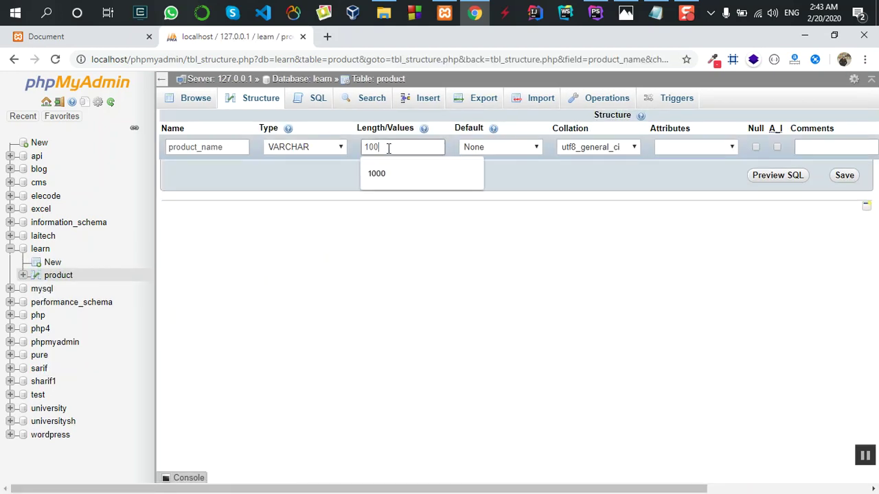
key(BackSpace)
text(1)
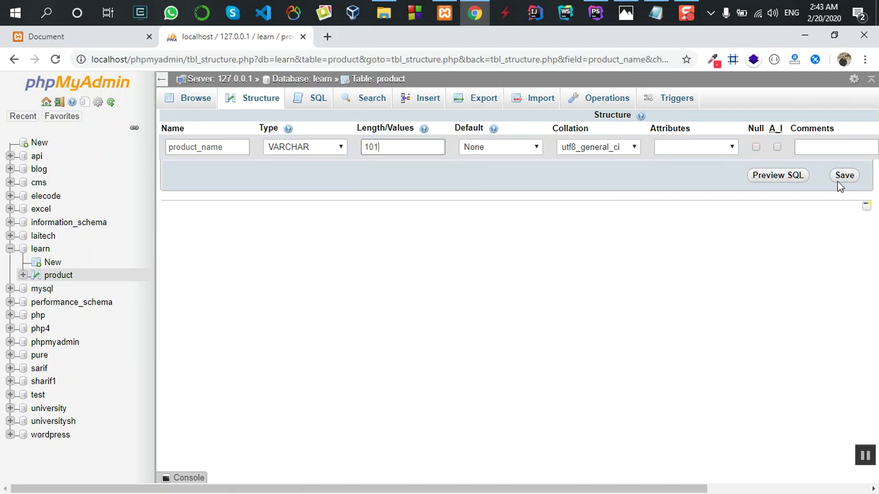
click(850, 178)
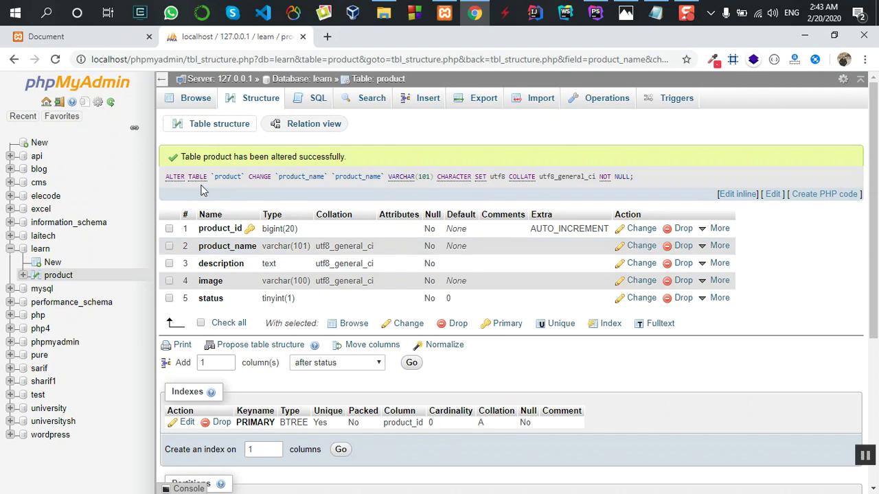
Step: Select the generated ALTER TABLE statement in the confirmation
drag(633, 177, 165, 184)
click(171, 193)
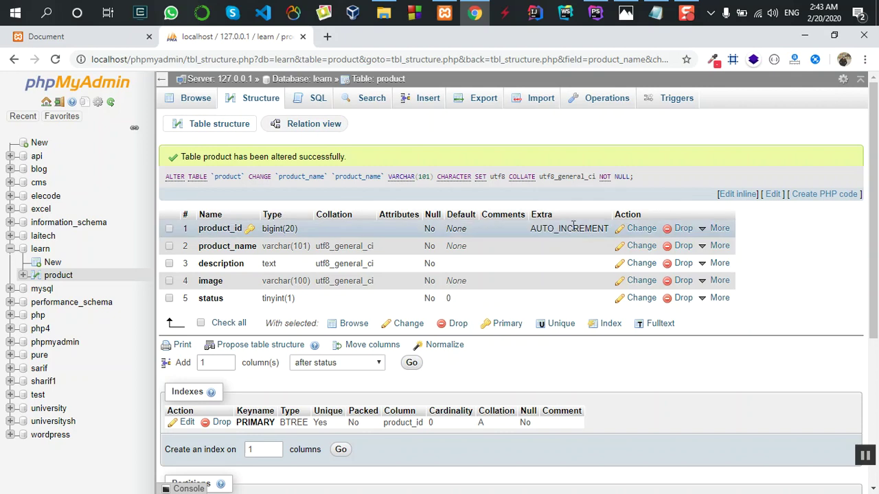
drag(647, 178, 500, 177)
click(266, 196)
drag(266, 196, 166, 189)
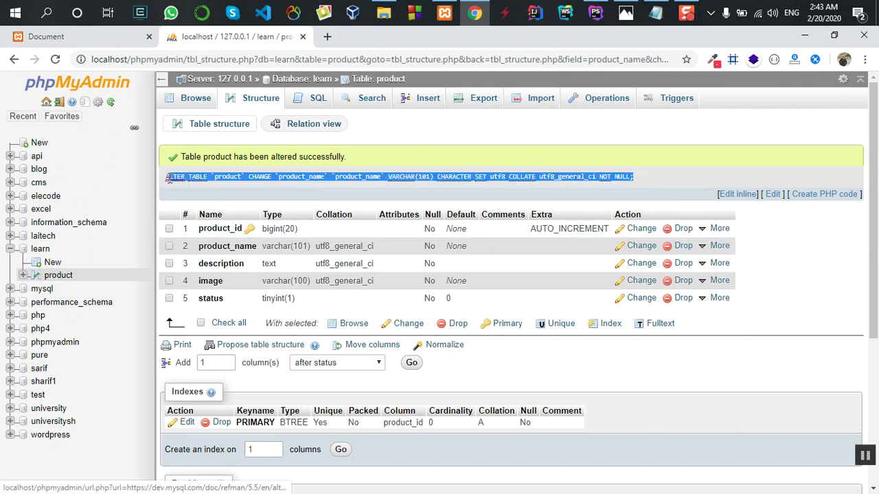
click(184, 201)
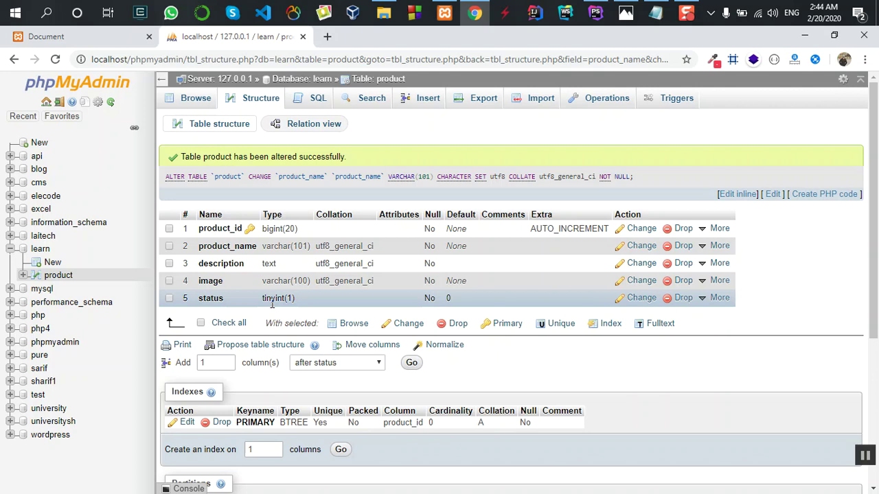
click(641, 300)
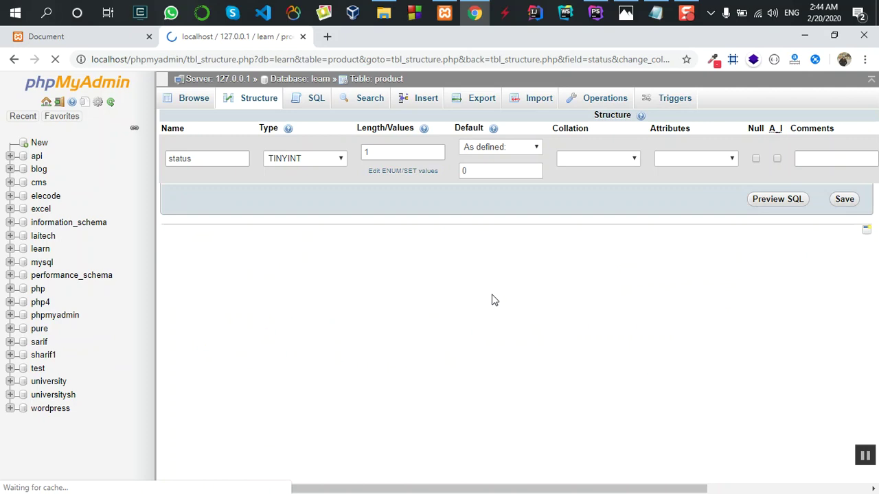
click(366, 158)
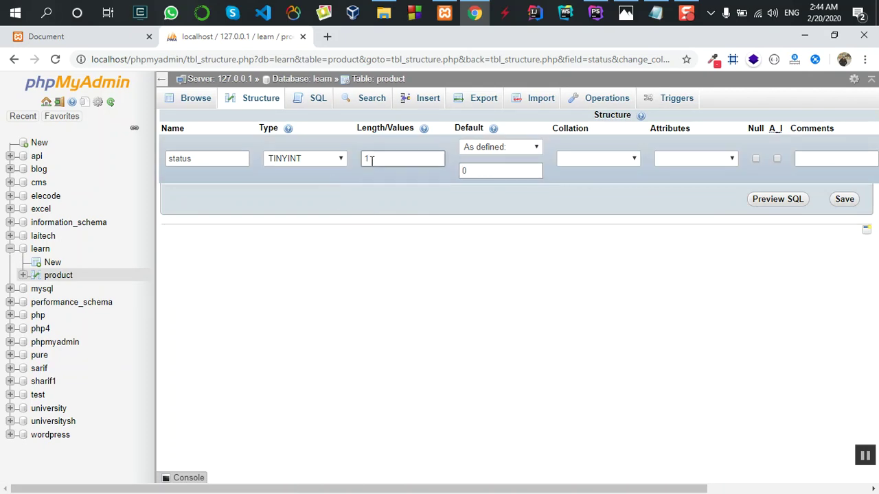
double_click(366, 159)
click(306, 217)
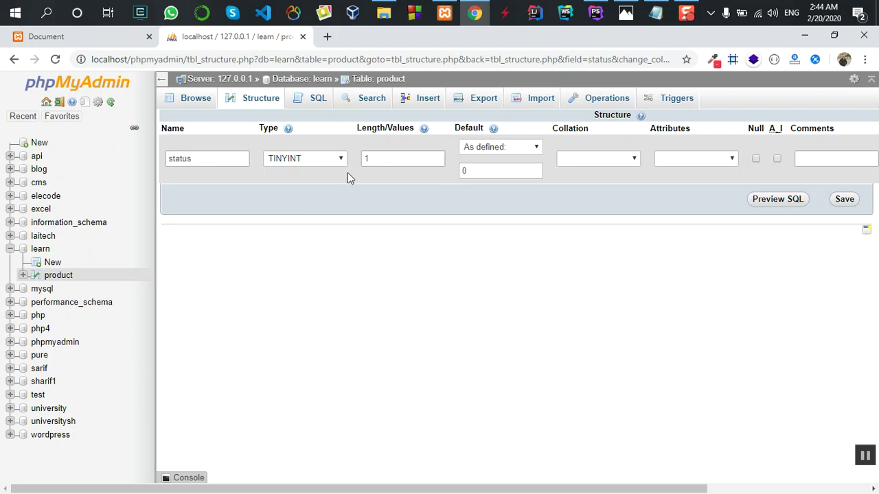
click(853, 201)
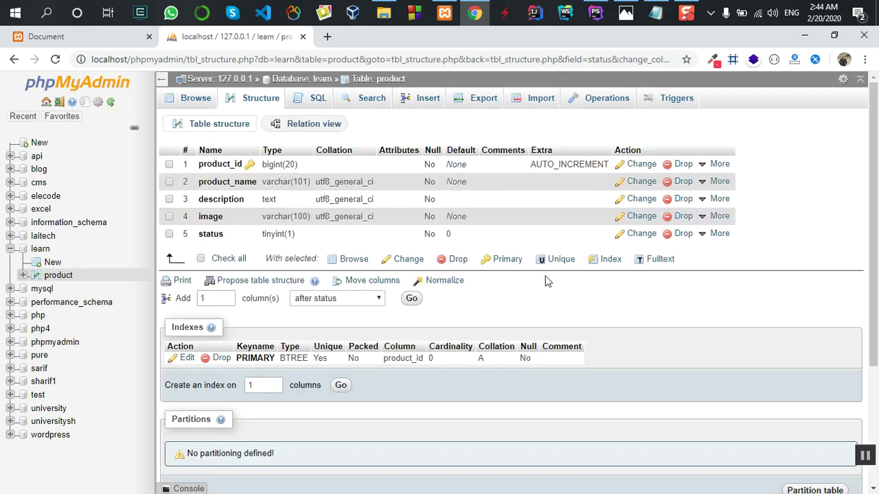
Step: Request adding 1 column positioned after status
mouse_move(213, 298)
click(205, 298)
click(322, 302)
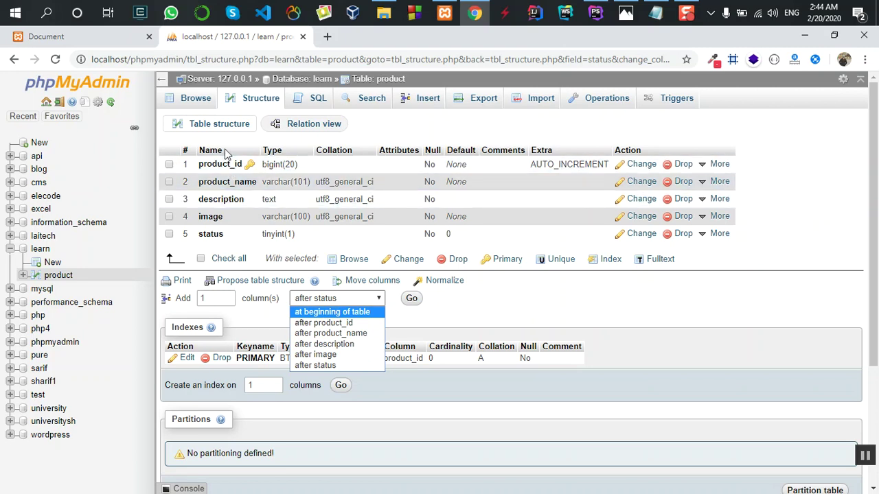
click(308, 365)
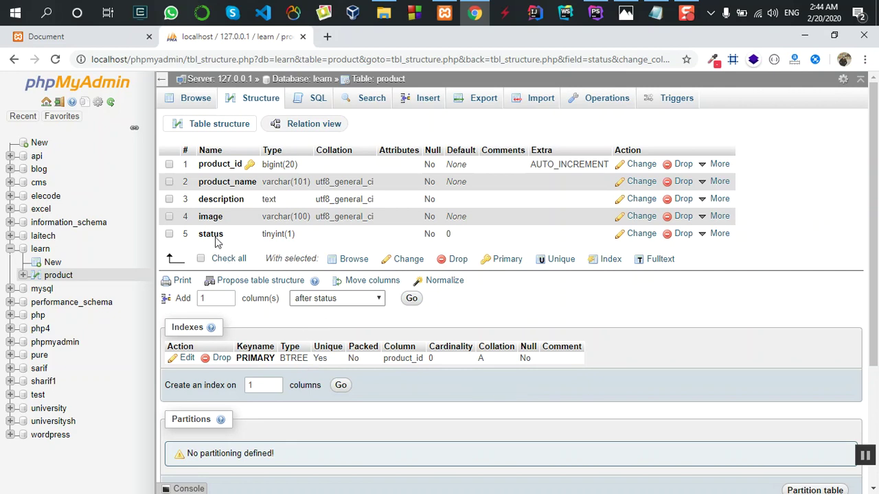
click(410, 298)
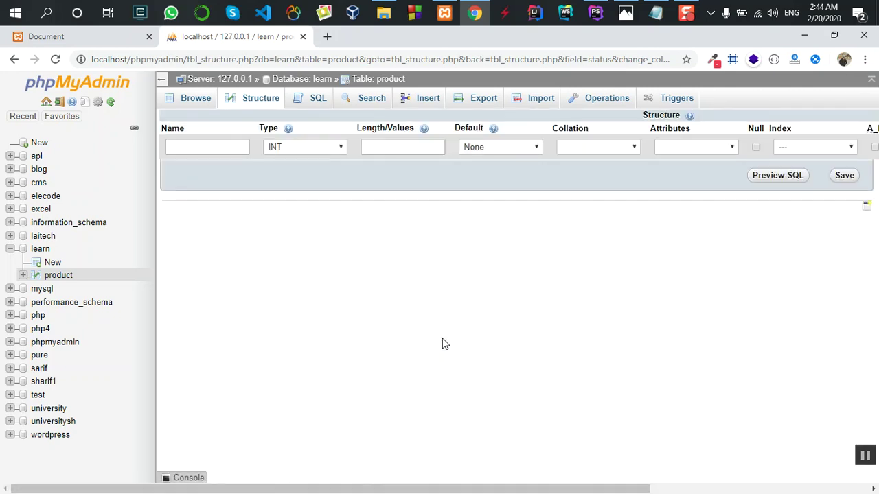
Step: Define the new column as 'test' of type TEXT, save it, and return to Structure
click(222, 150)
text(test)
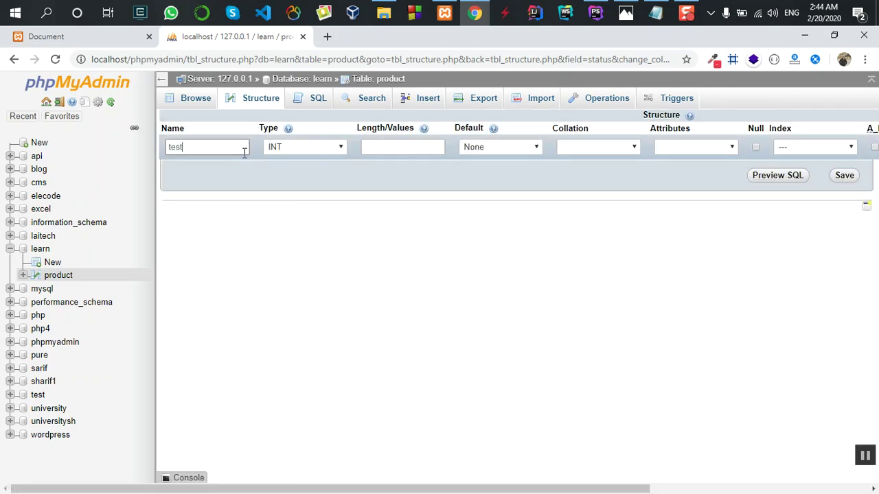
click(302, 147)
click(297, 182)
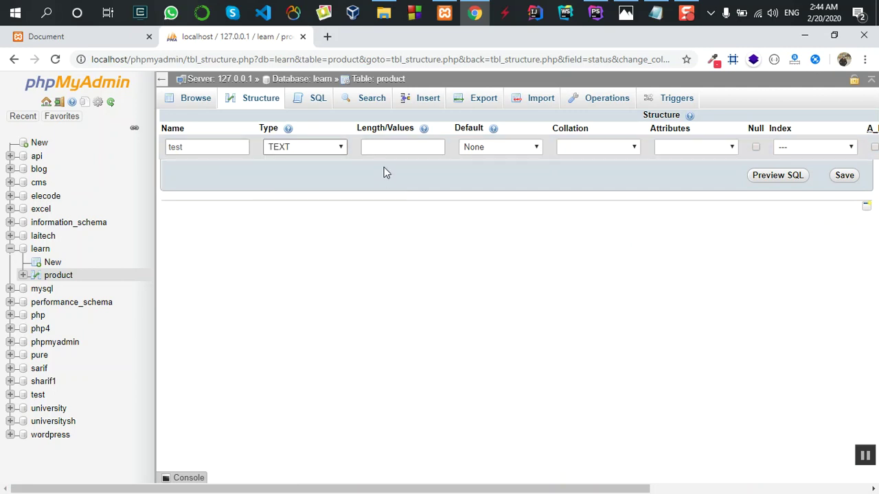
click(403, 146)
click(536, 213)
click(843, 175)
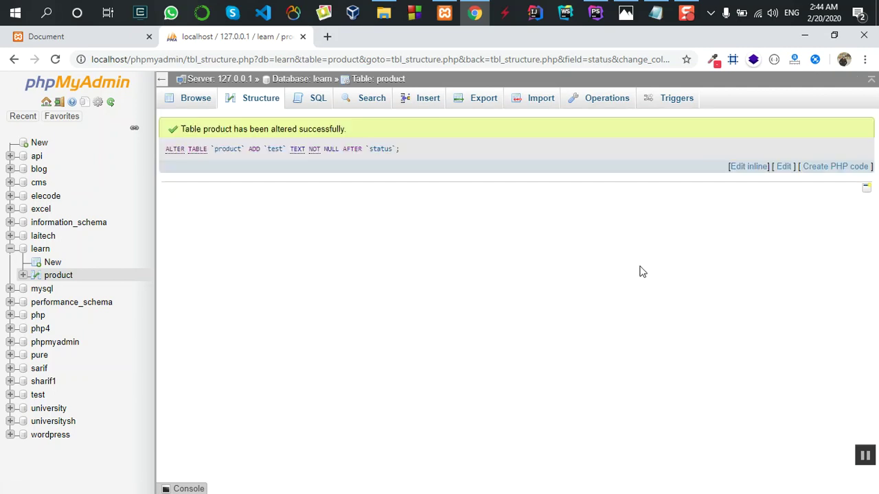
click(251, 98)
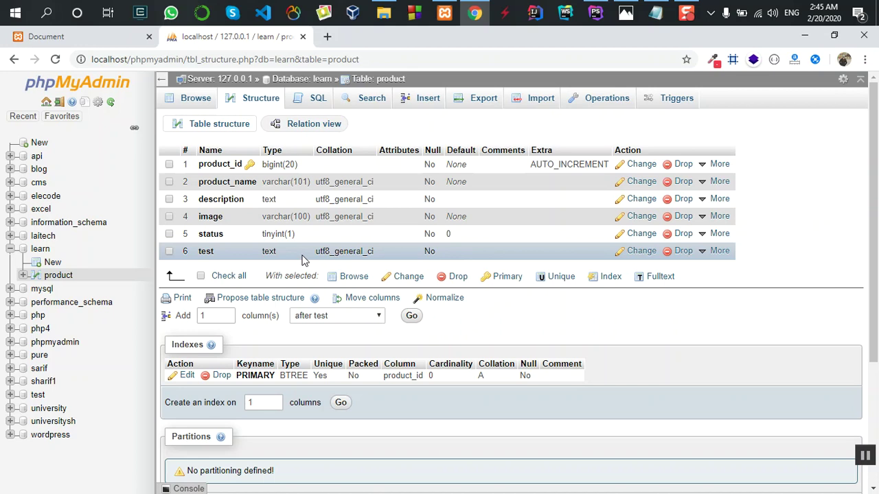
Step: Drop the test column from the product table, confirming the deletion
click(680, 251)
click(454, 312)
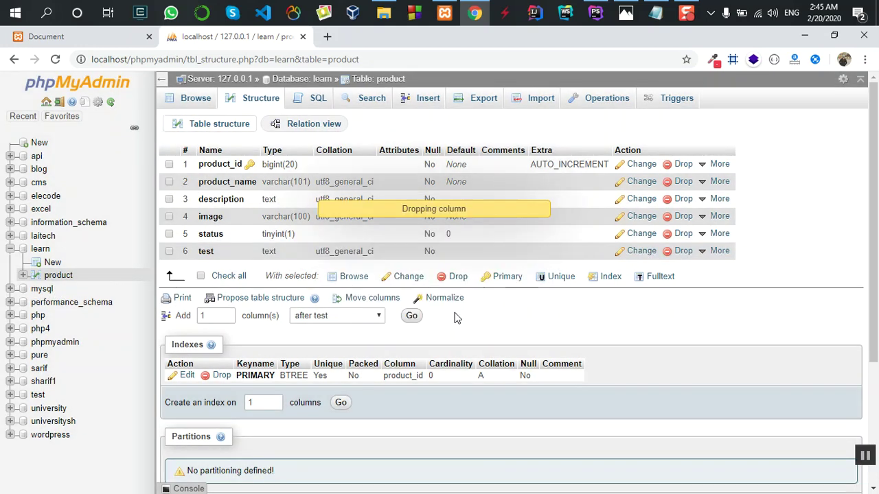